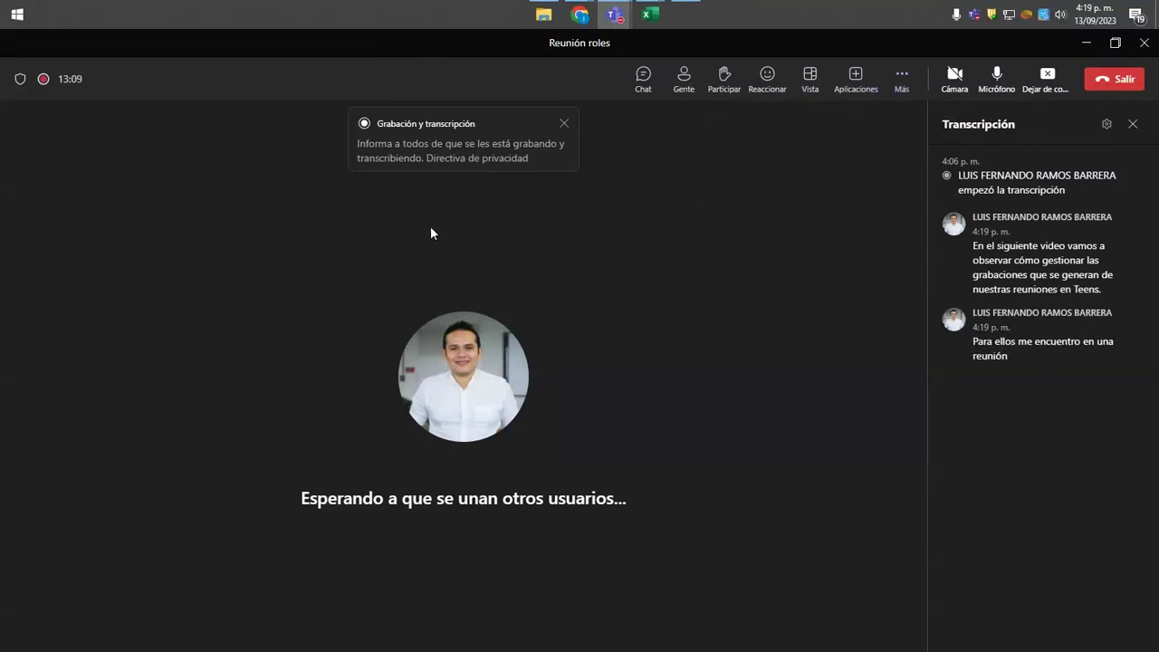
# Open the More actions (Más) menu in the meeting toolbar.
pyautogui.click(903, 83)
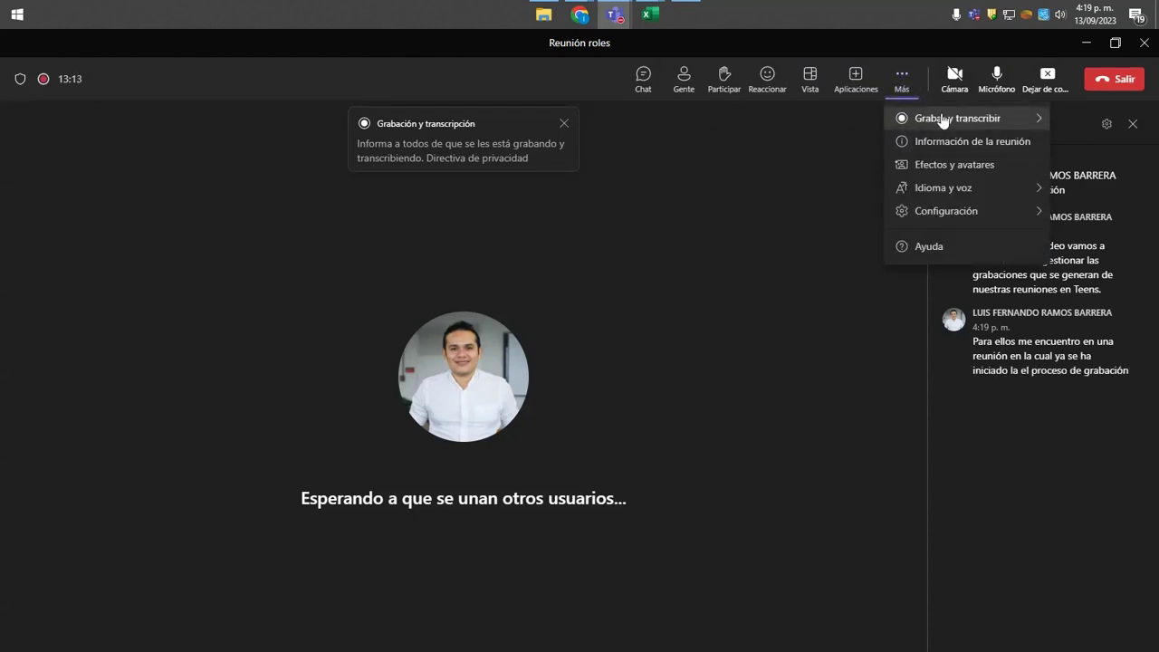
# Stop the recording and transcription via Detener grabación, confirm with Detener, and show the meeting chat.
pyautogui.moveTo(938, 117)
pyautogui.click(782, 124)
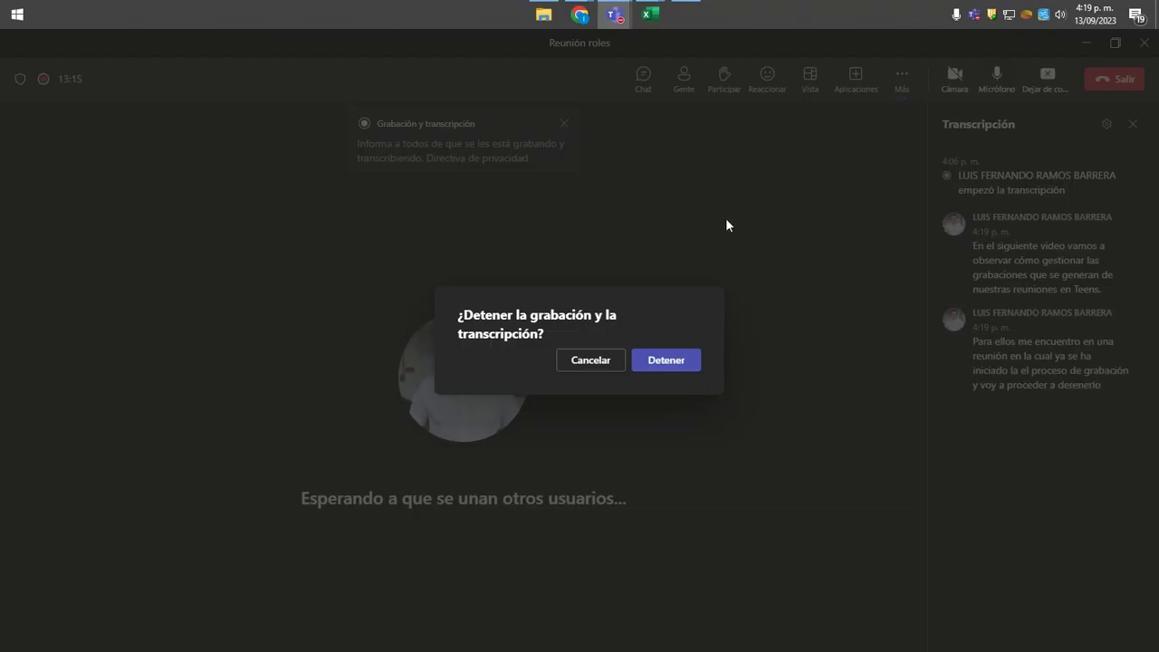
pyautogui.click(658, 362)
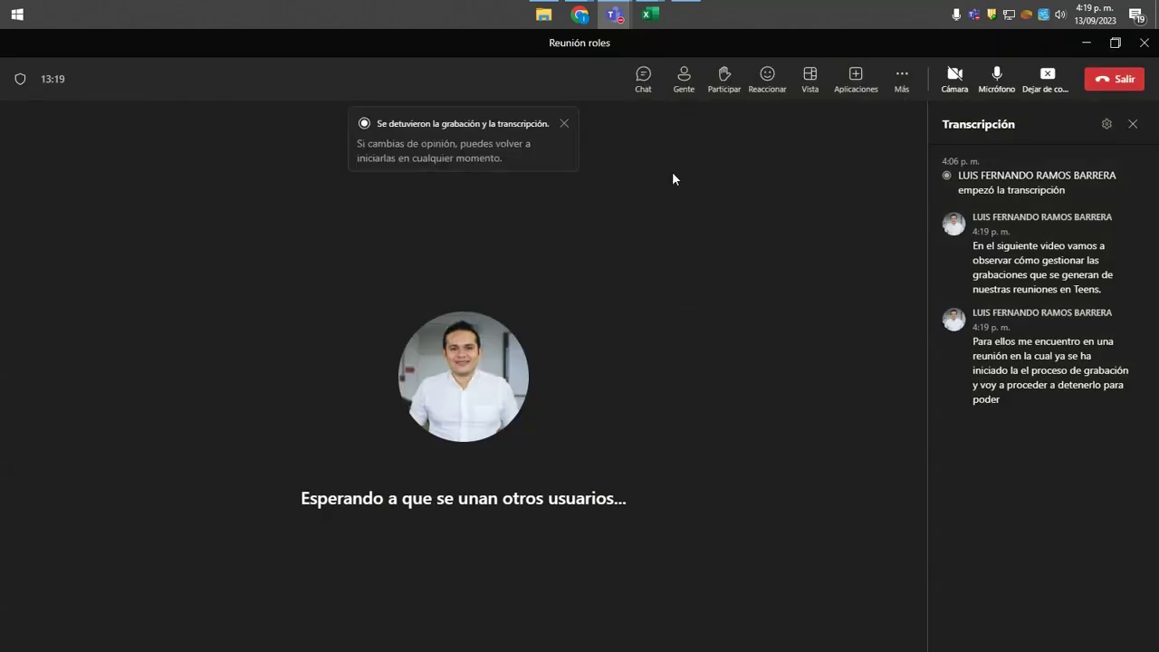
pyautogui.click(643, 85)
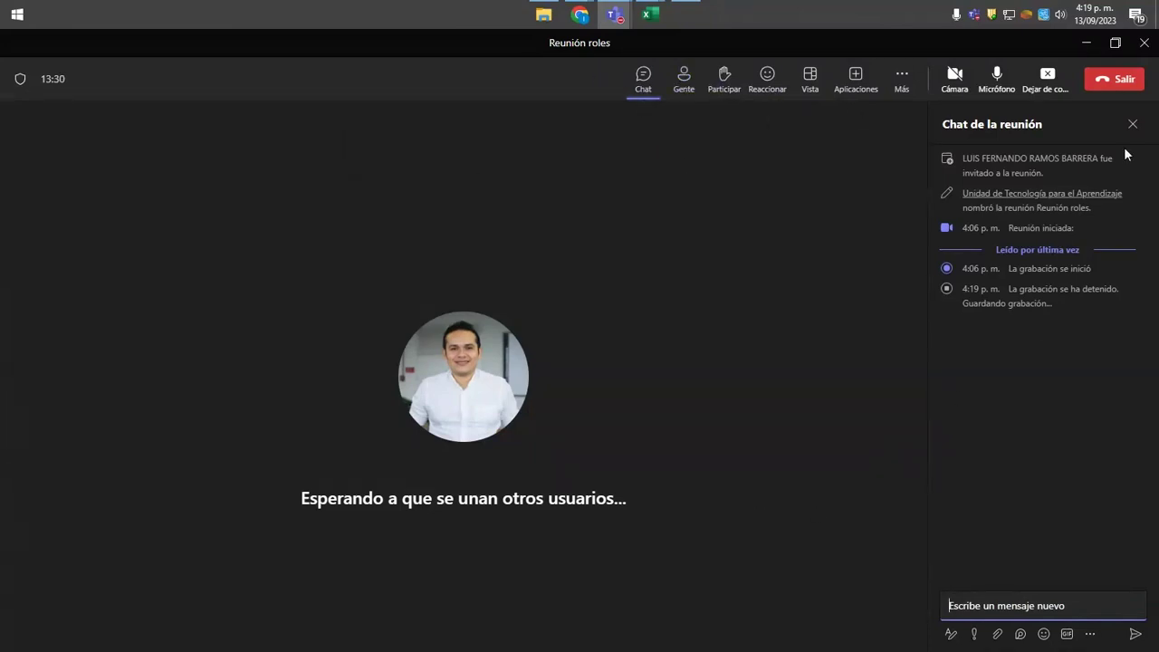
# Select the 'La grabación se ha detenido' chat message while the 13m 16s recording card appears.
pyautogui.moveTo(965, 291); pyautogui.dragTo(985, 307)
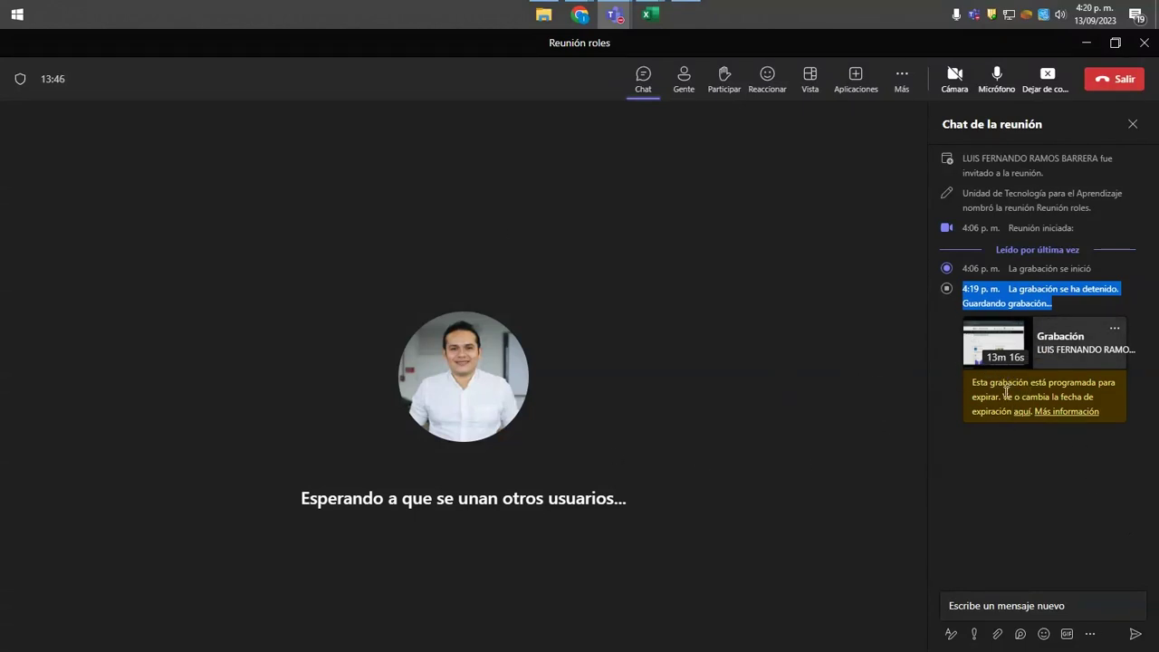
# Choose Abrir en Stream from the 13m 16s recording card's options menu.
pyautogui.moveTo(986, 382); pyautogui.dragTo(1045, 384)
pyautogui.click(1007, 485)
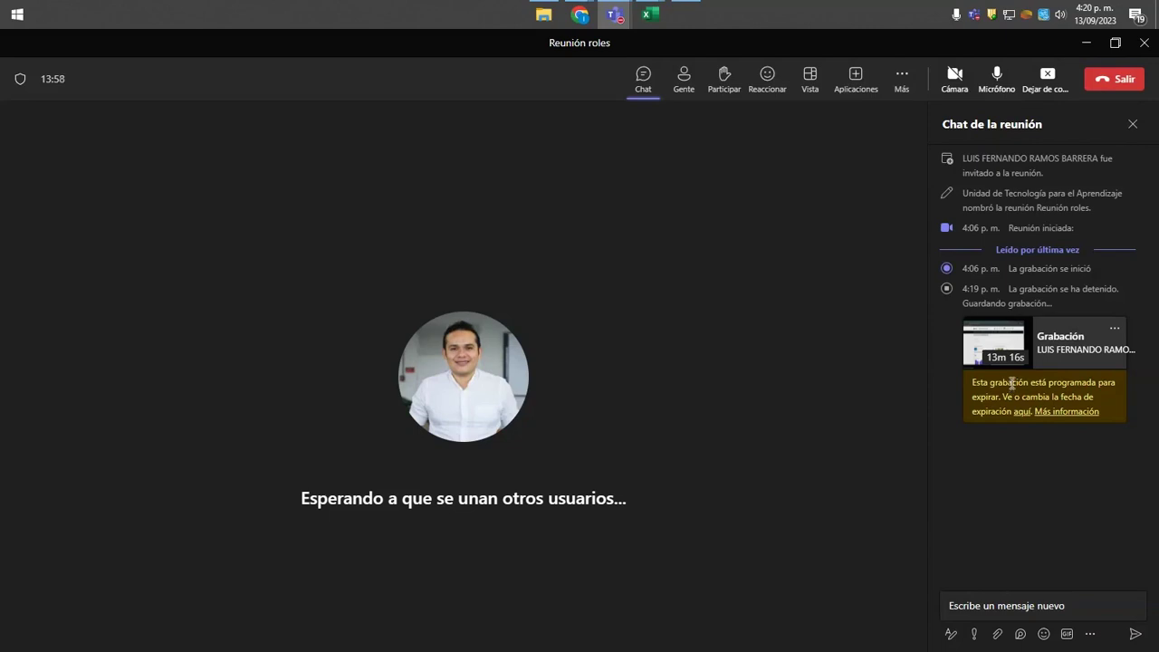
pyautogui.click(1115, 330)
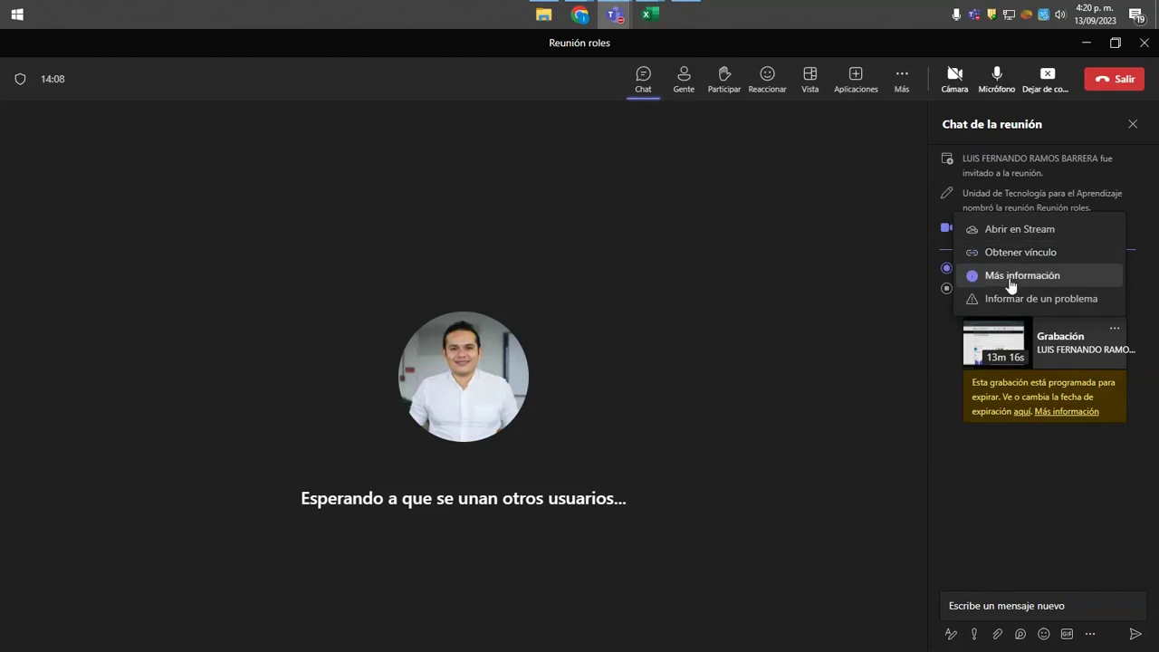
pyautogui.click(1034, 233)
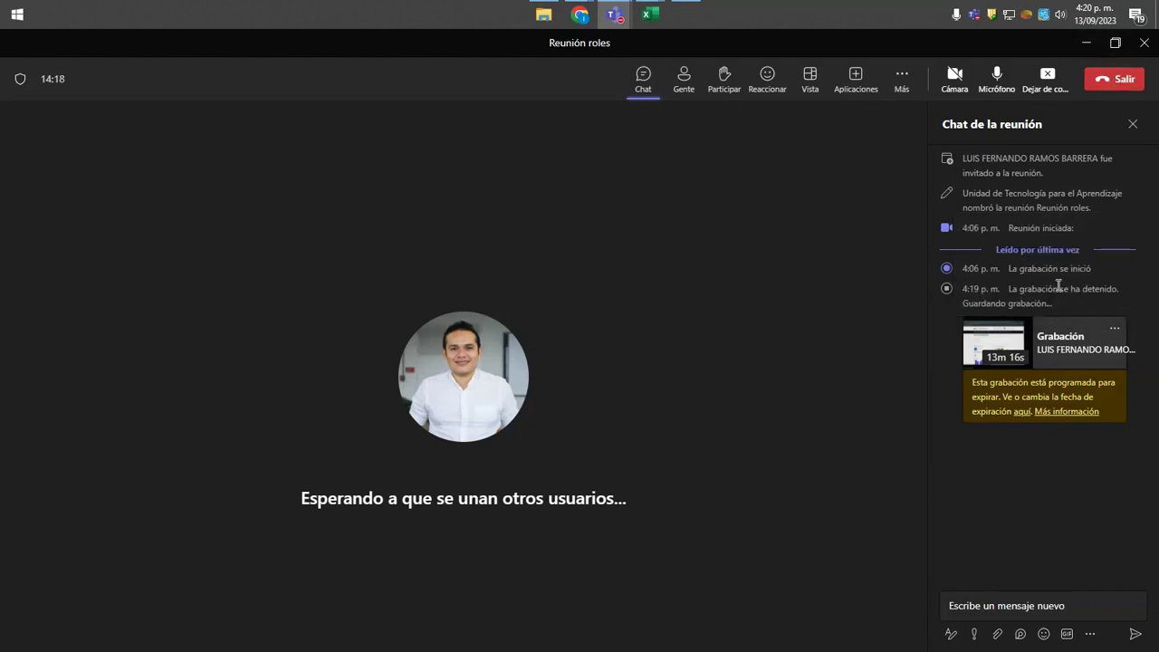
pyautogui.scroll(-1, 513, 318)
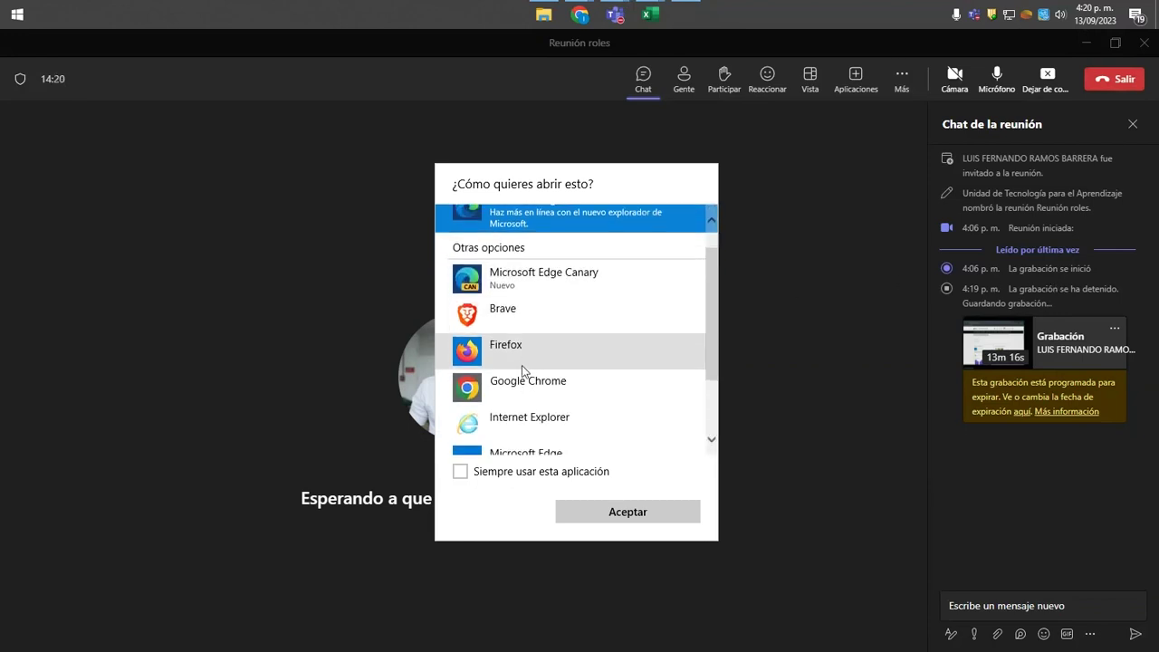
# Choose Google Chrome in the app chooser to open the recording.
pyautogui.click(529, 382)
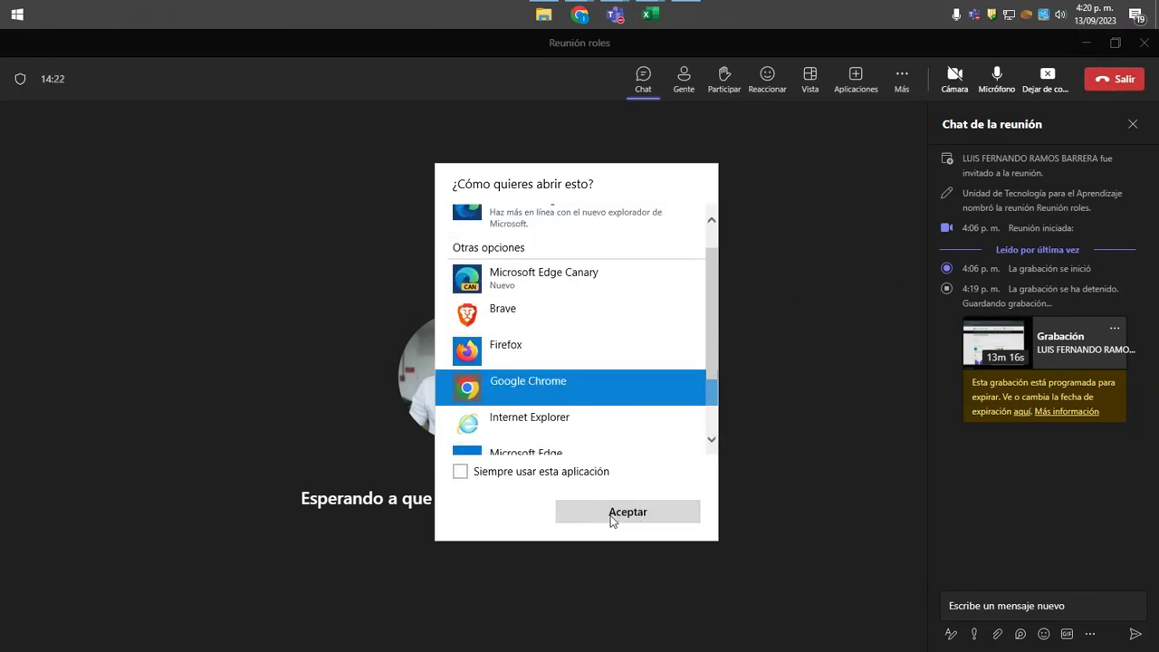
pyautogui.click(611, 516)
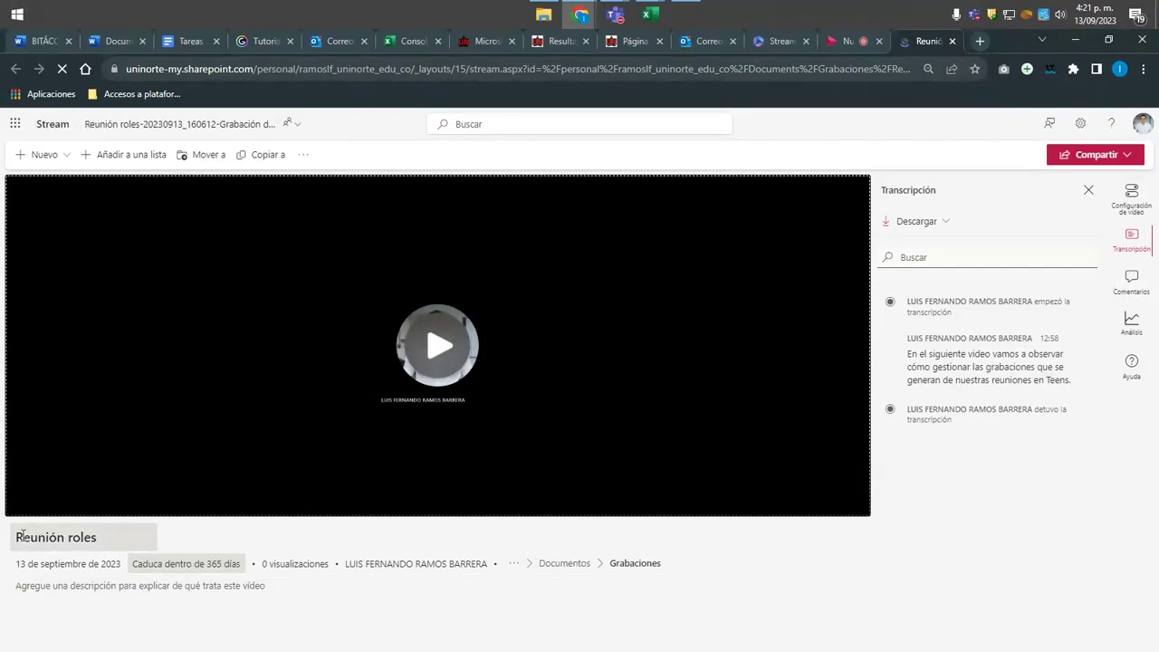
# Make the 'Reunión roles' title editable, then view and close the file name and Grabaciones location.
pyautogui.click(59, 532)
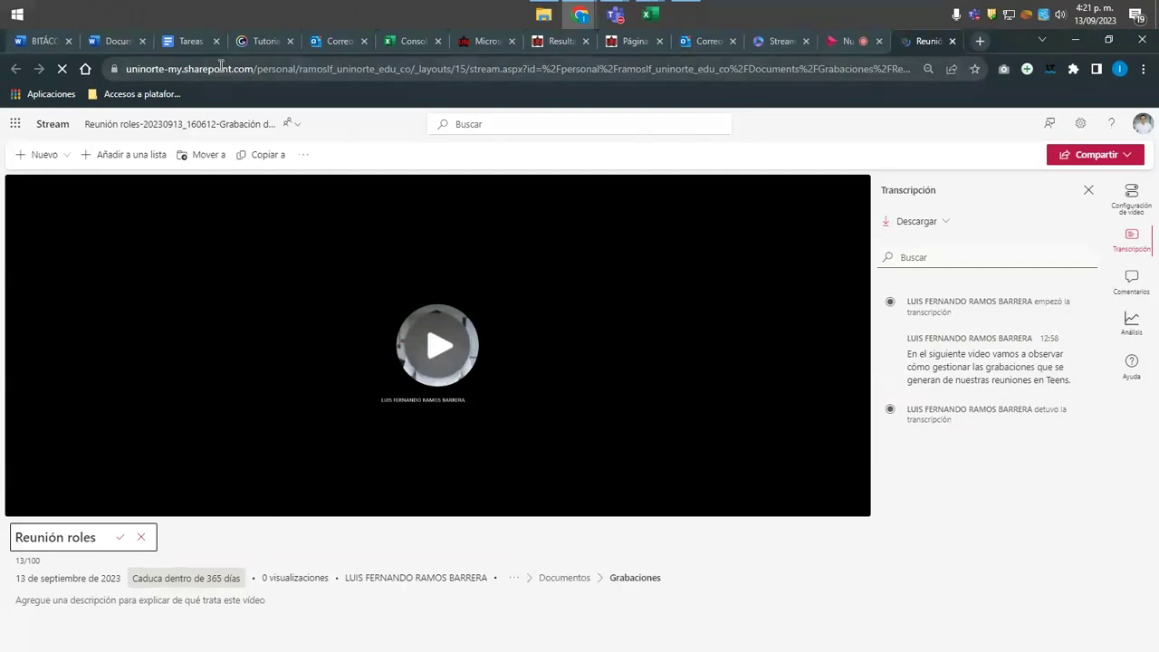
pyautogui.click(139, 132)
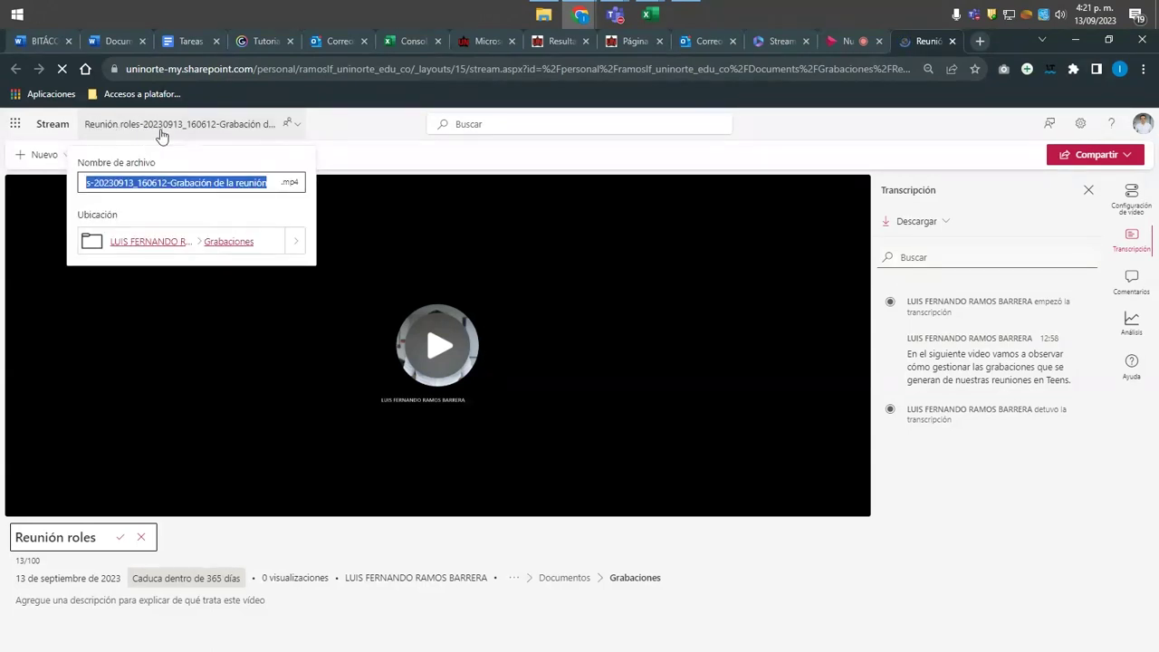
pyautogui.click(436, 157)
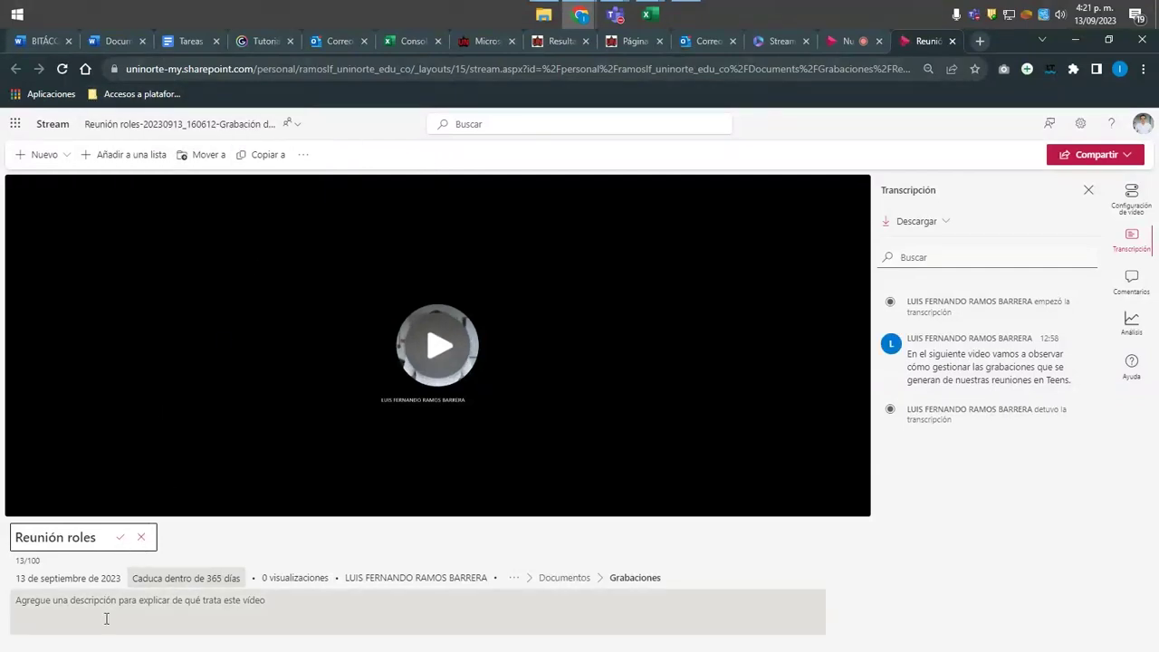
pyautogui.moveTo(142, 585)
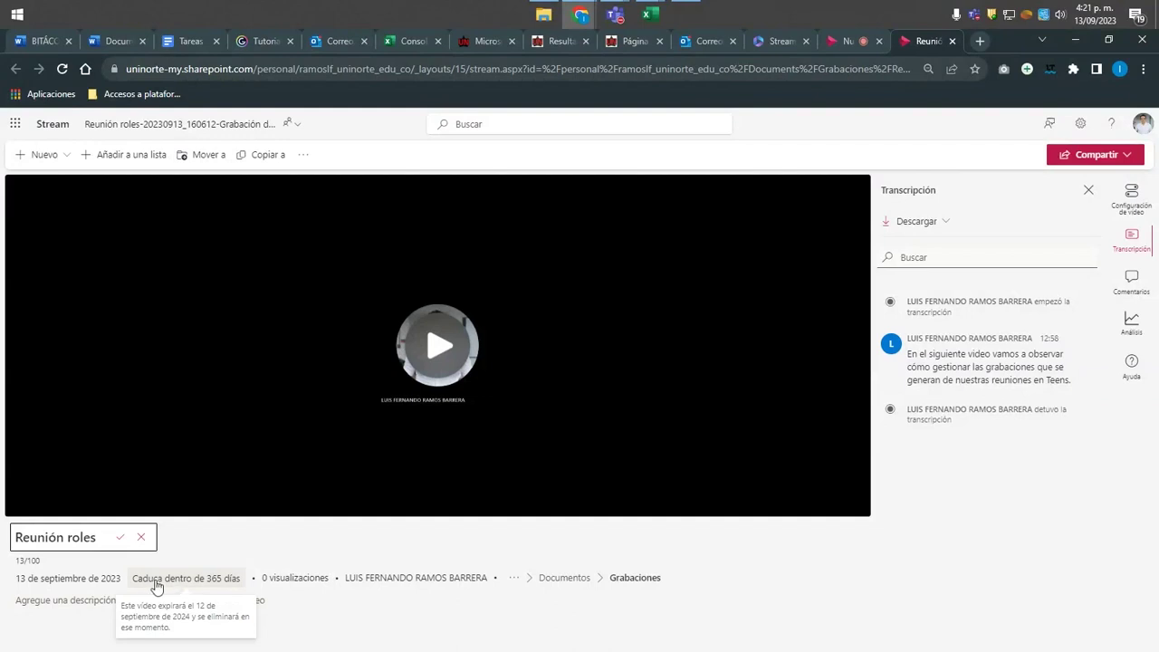
# Review expiration and transcript download choices without changes, then open the Compartir share dialog.
pyautogui.click(209, 581)
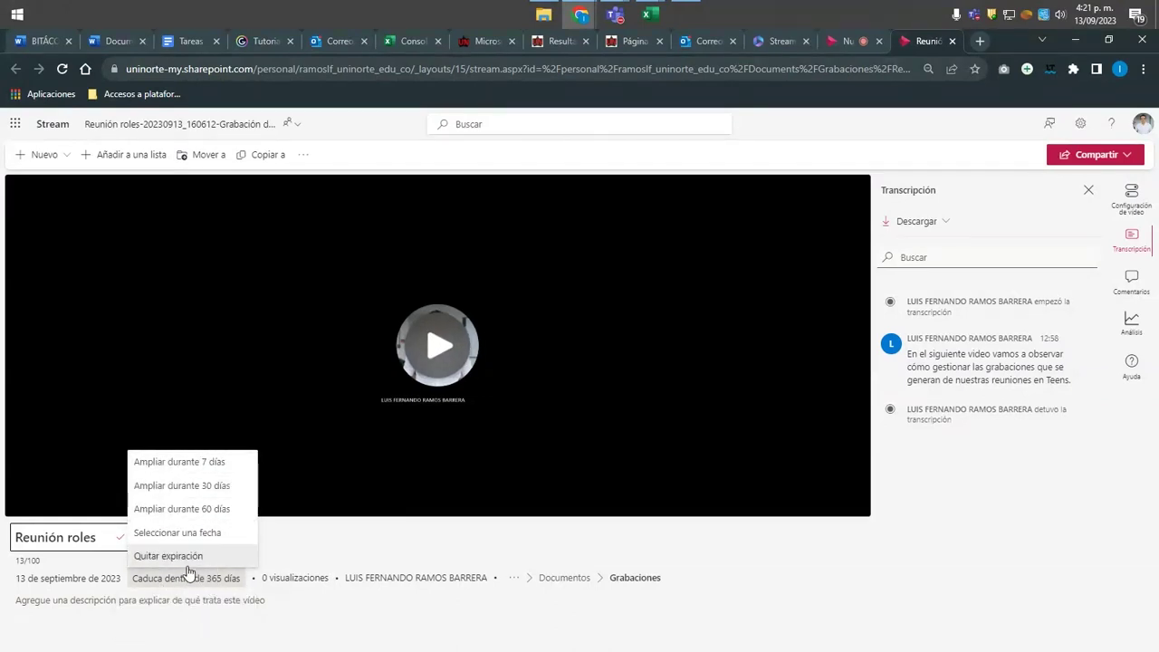
pyautogui.click(352, 550)
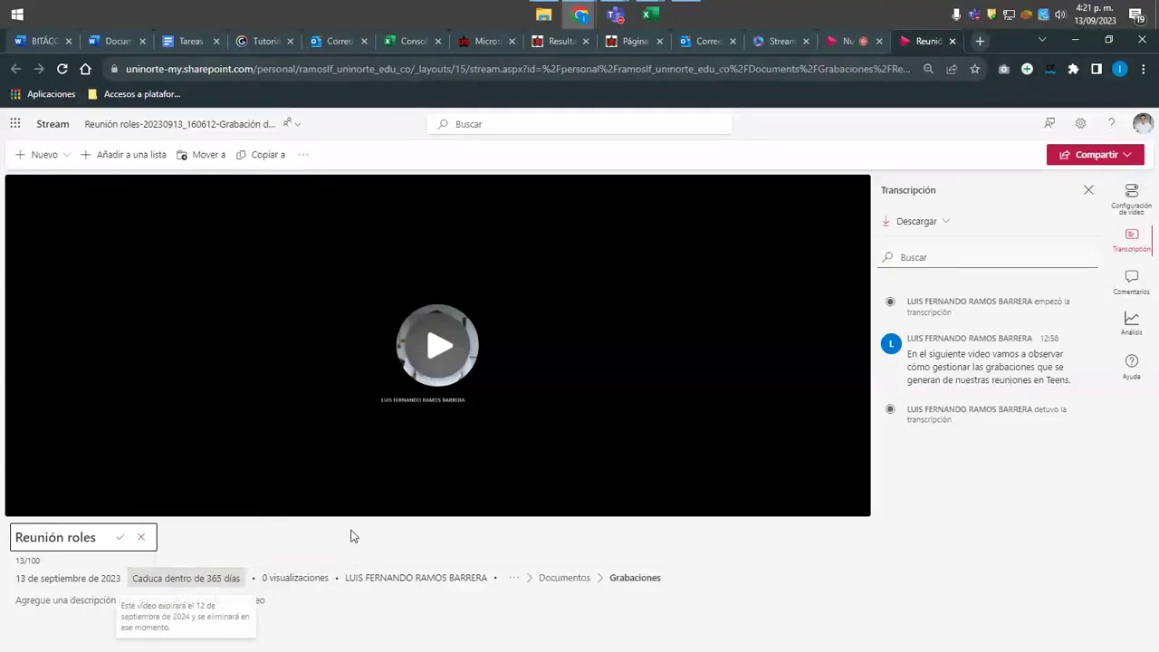
pyautogui.click(944, 231)
pyautogui.click(947, 246)
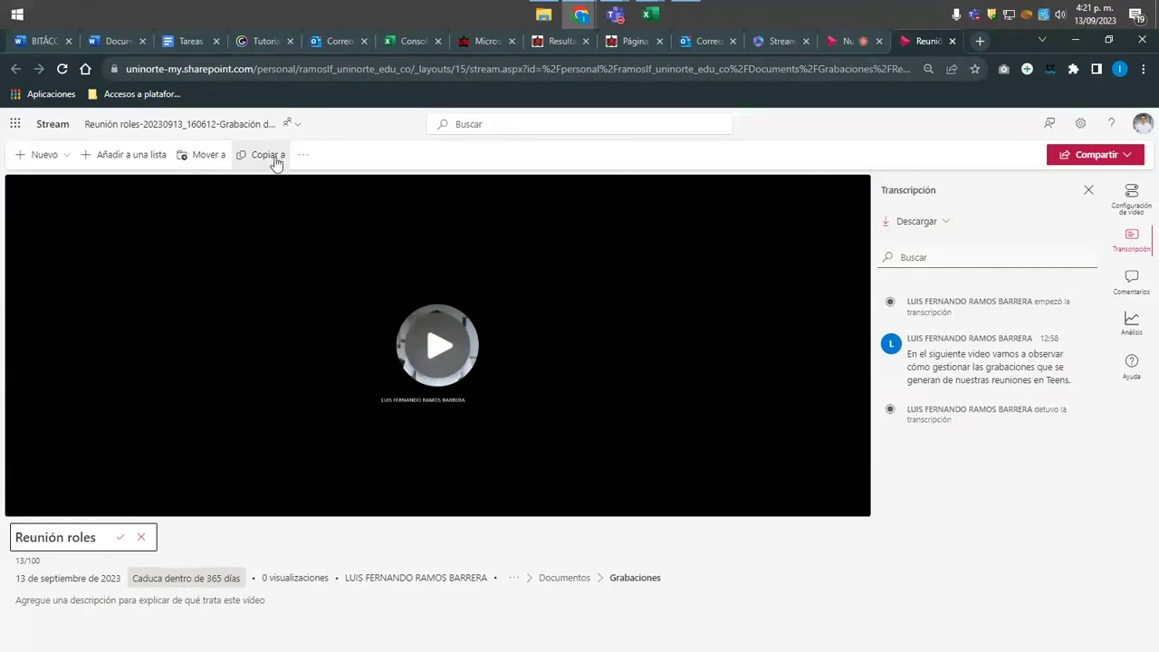
pyautogui.click(1104, 159)
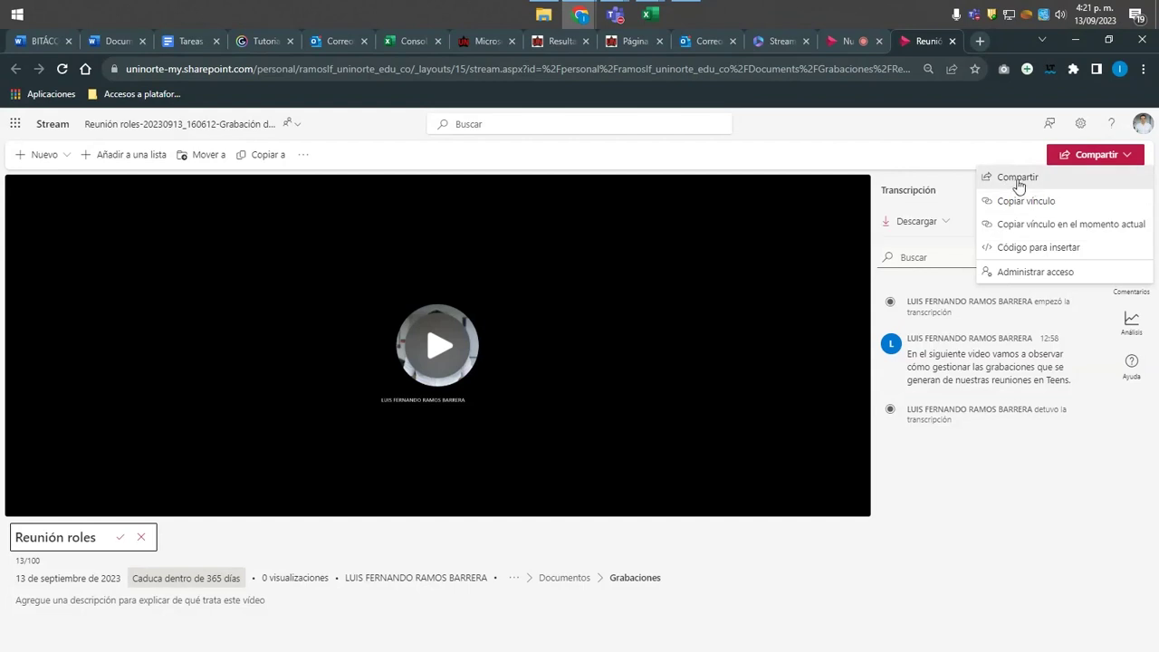
pyautogui.click(1027, 178)
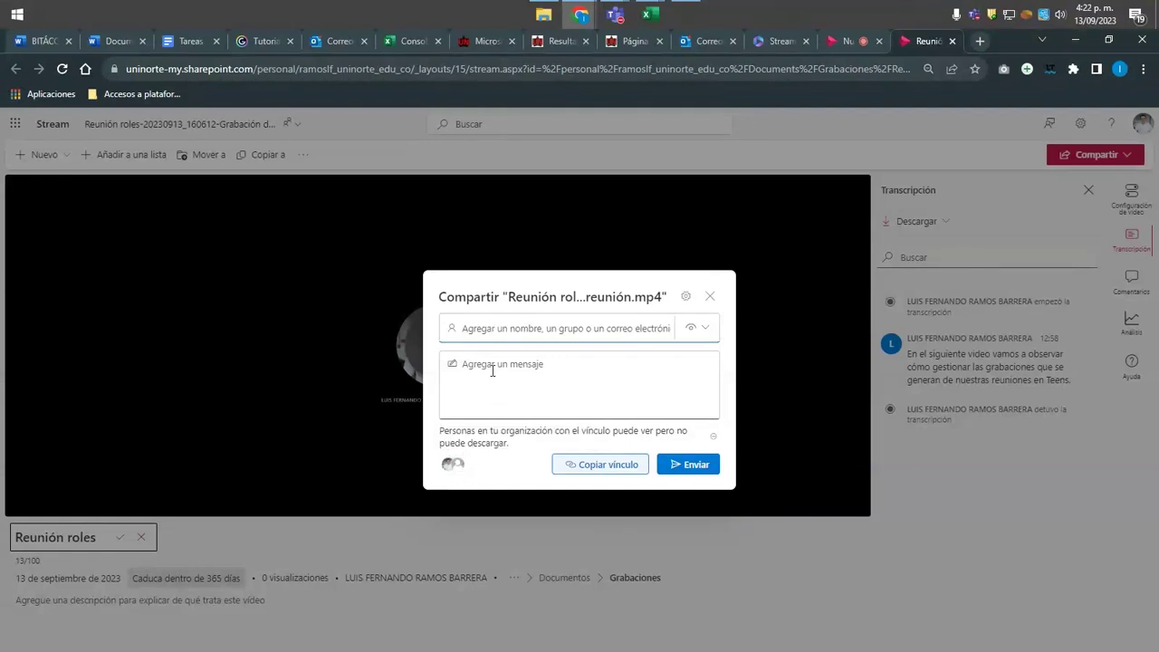
# Add a directory colleague, found by searching their name, as a share recipient.
pyautogui.click(489, 328)
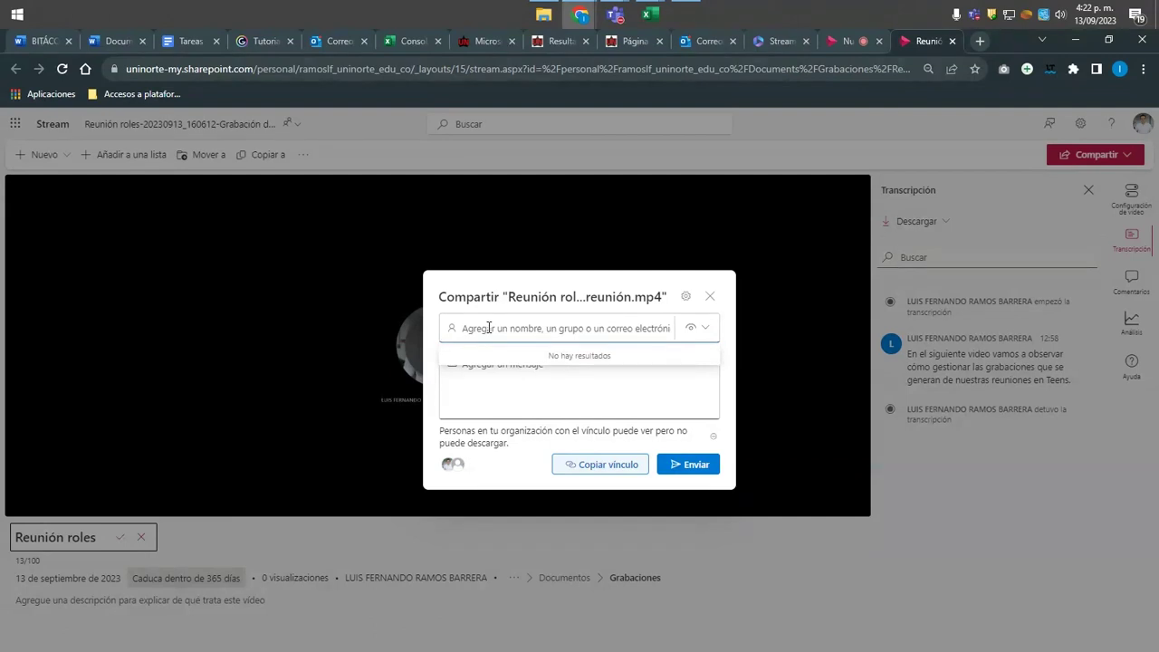
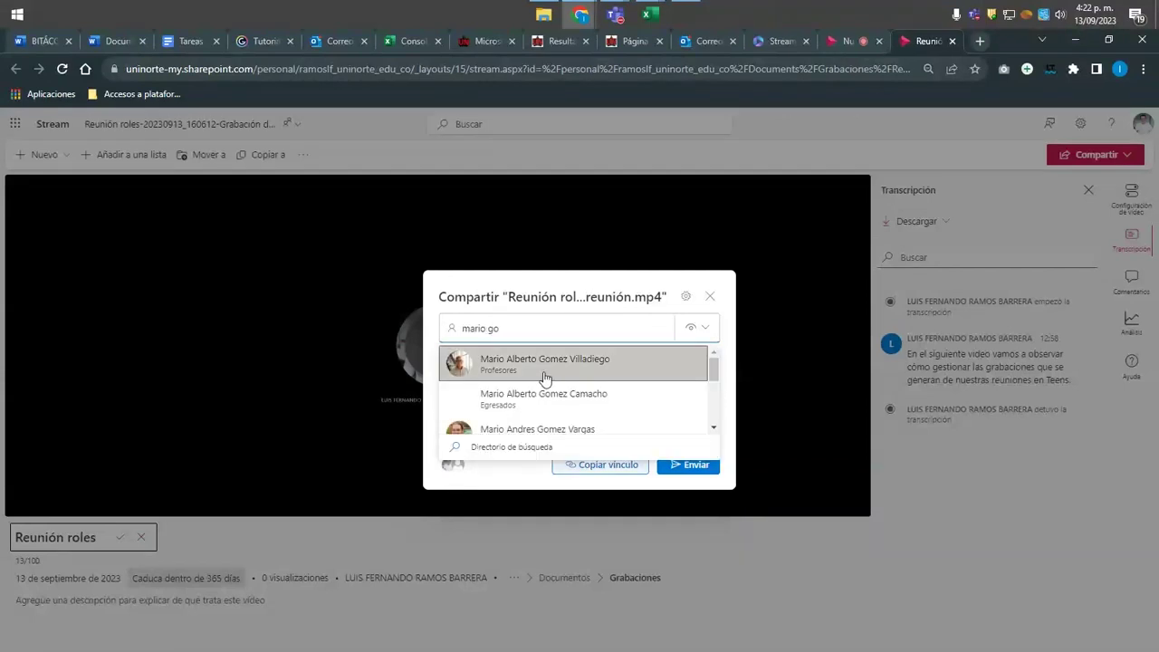
pyautogui.click(538, 364)
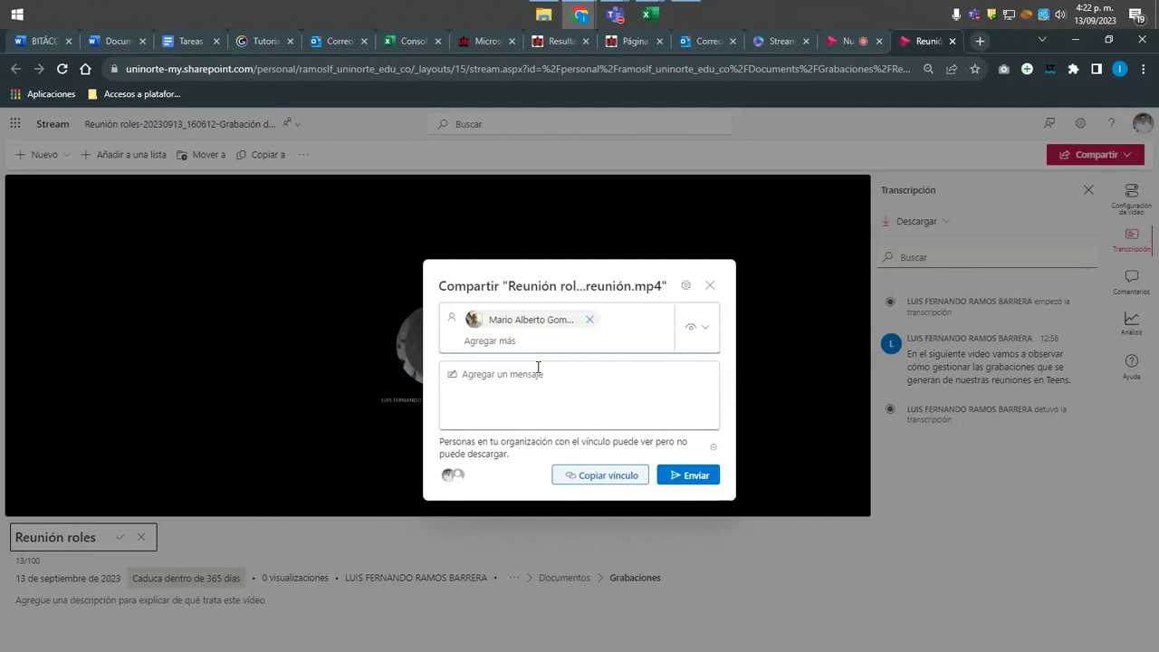
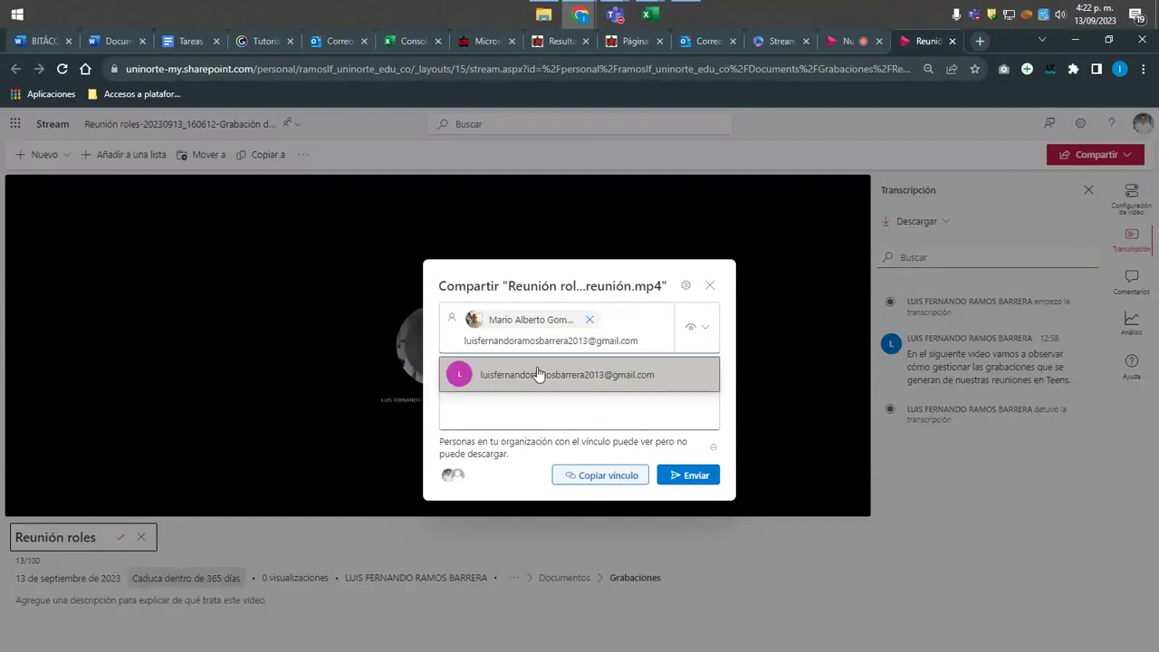
# Add an external e-mail address, accept the outside-organization warning, and close the dialog unsent.
pyautogui.click(538, 374)
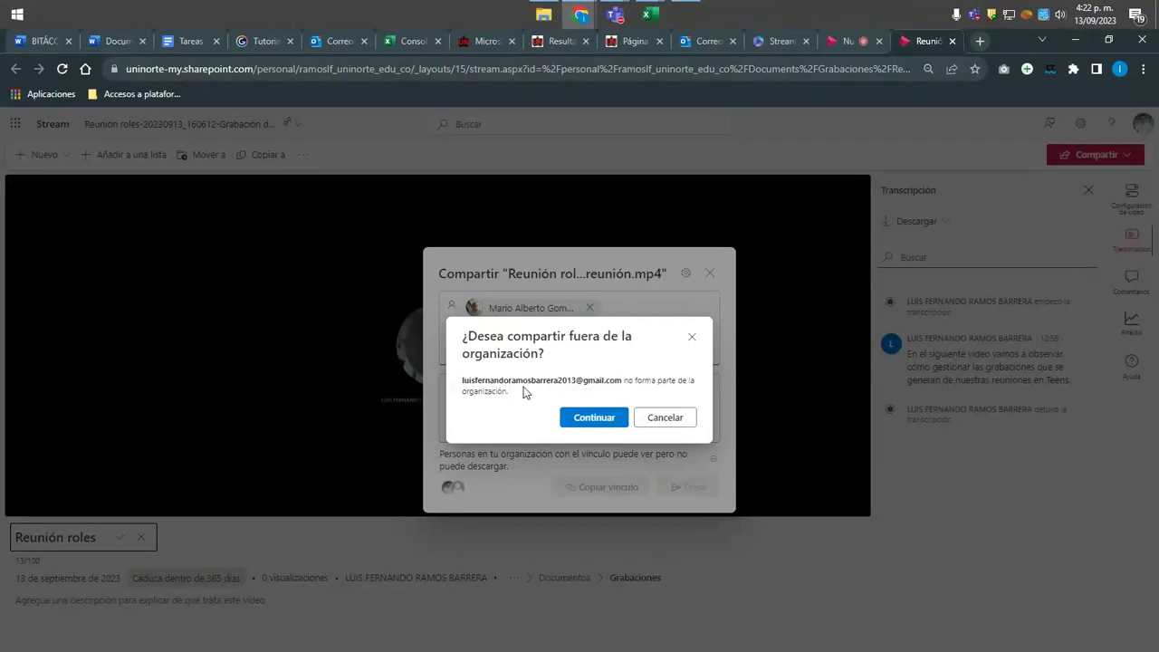
pyautogui.click(589, 419)
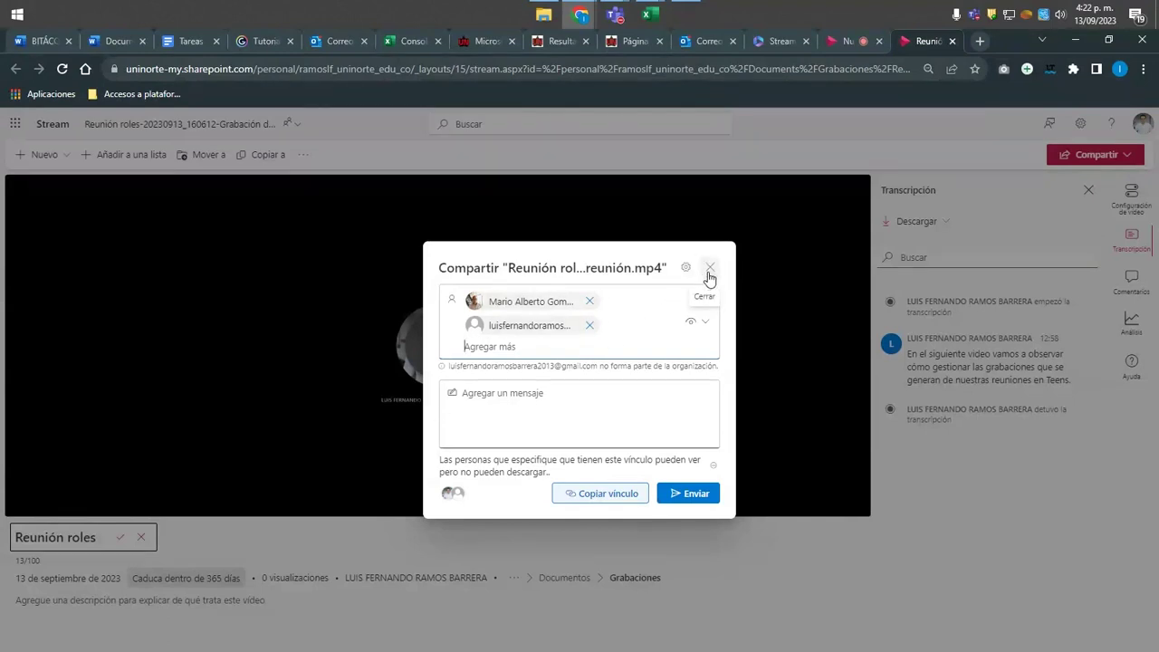
pyautogui.click(709, 270)
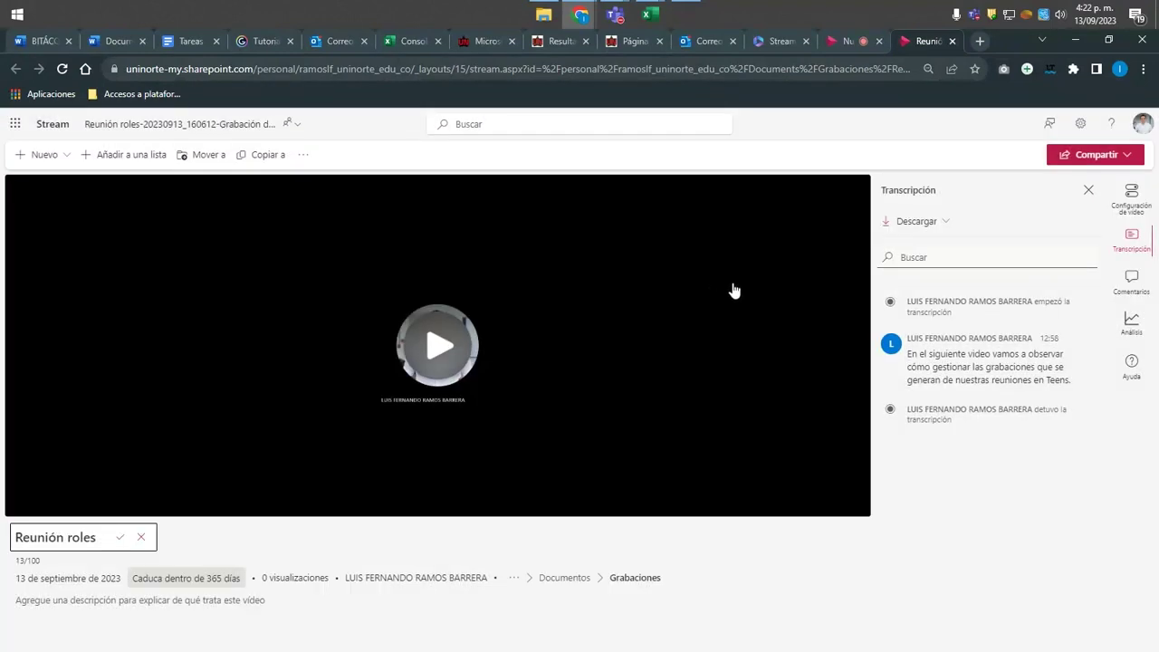
# Check the overflow menu, then open Mover a and browse the Mis archivos destination folders.
pyautogui.click(303, 156)
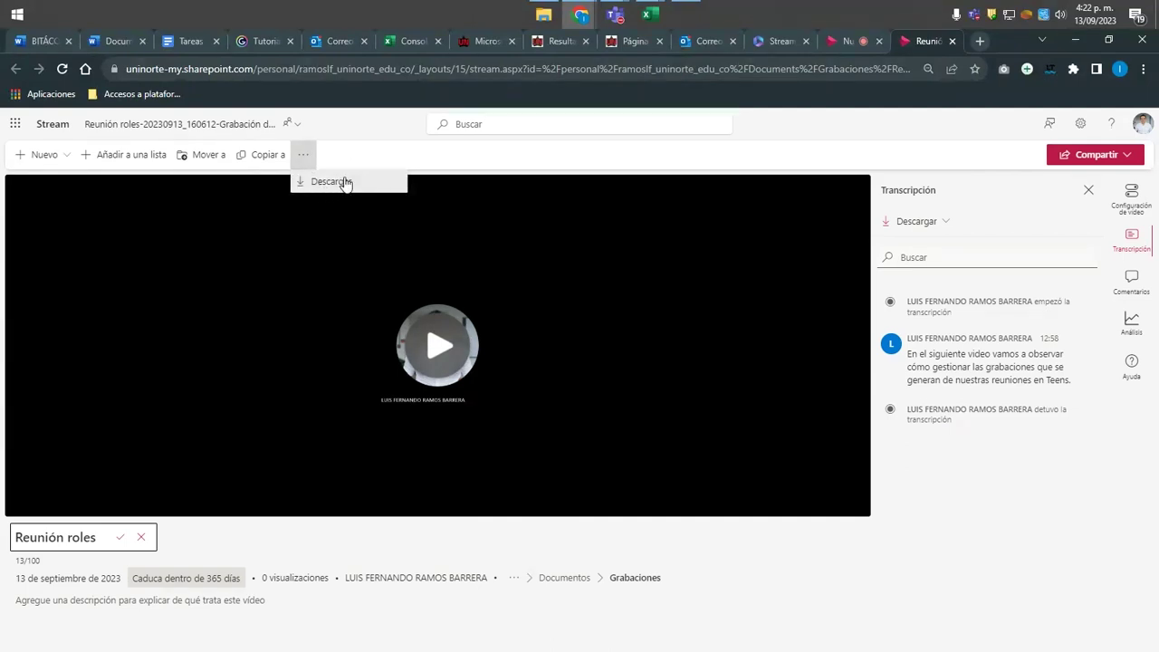
pyautogui.click(365, 147)
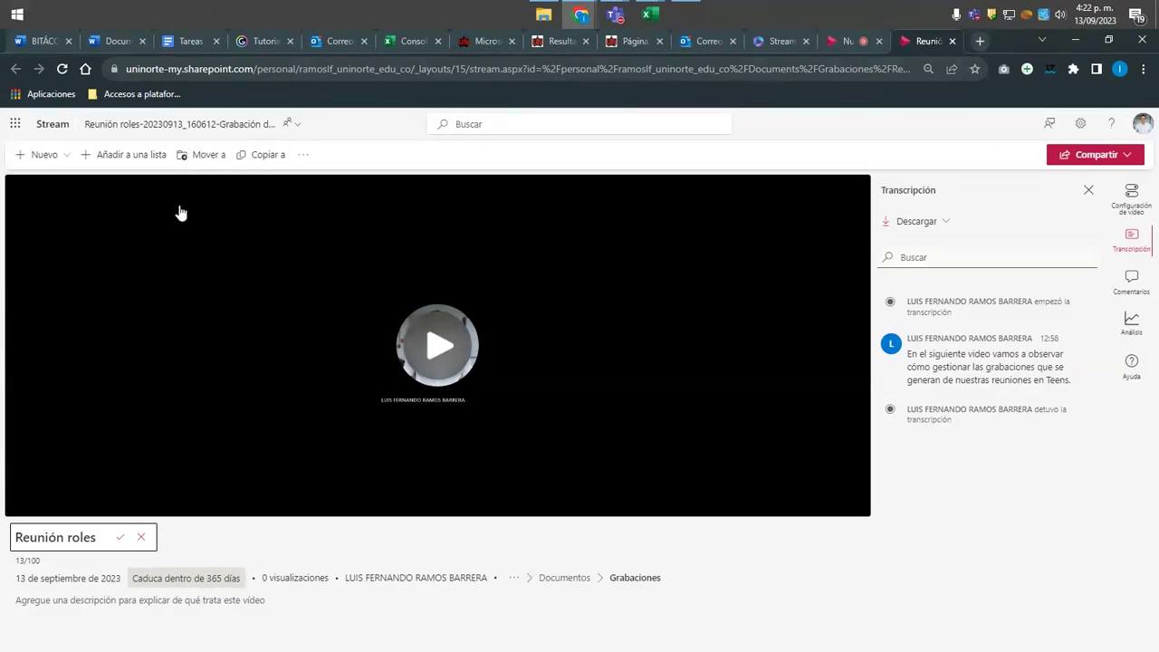
pyautogui.click(199, 154)
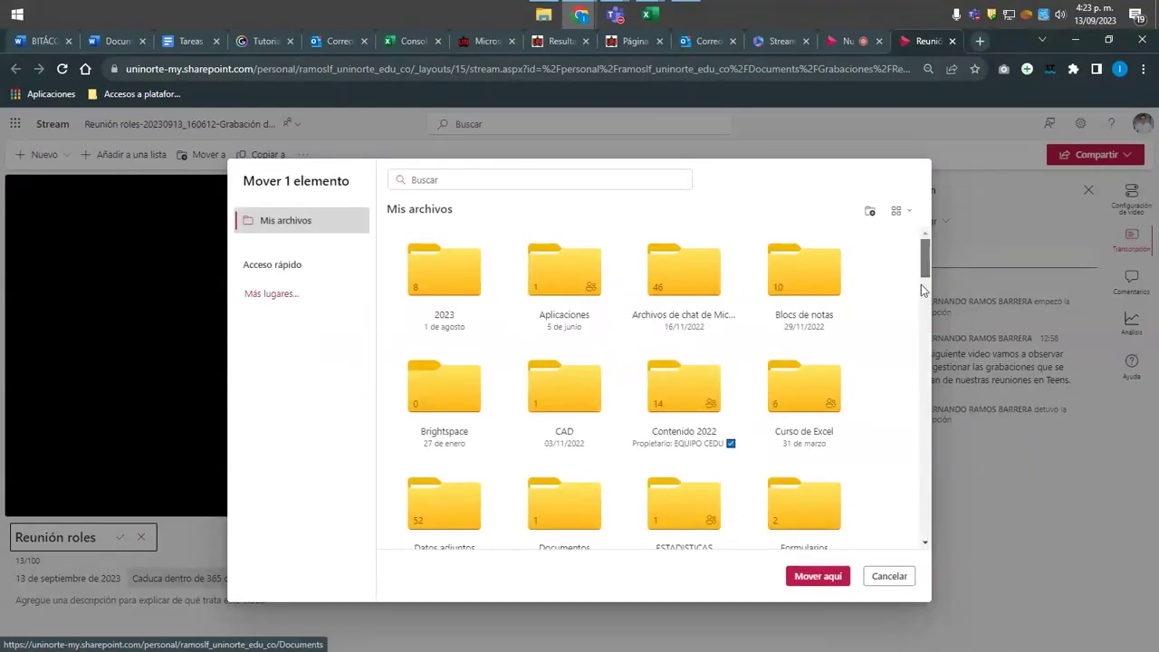
pyautogui.scroll(-3, 920, 285)
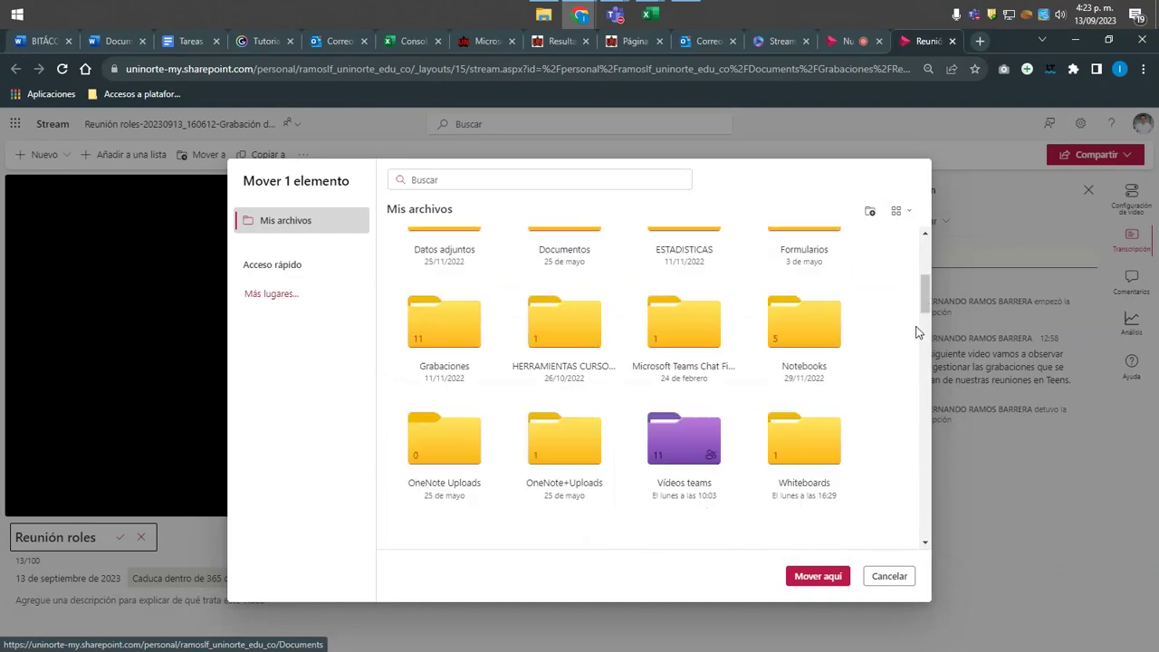
pyautogui.scroll(5, 893, 352)
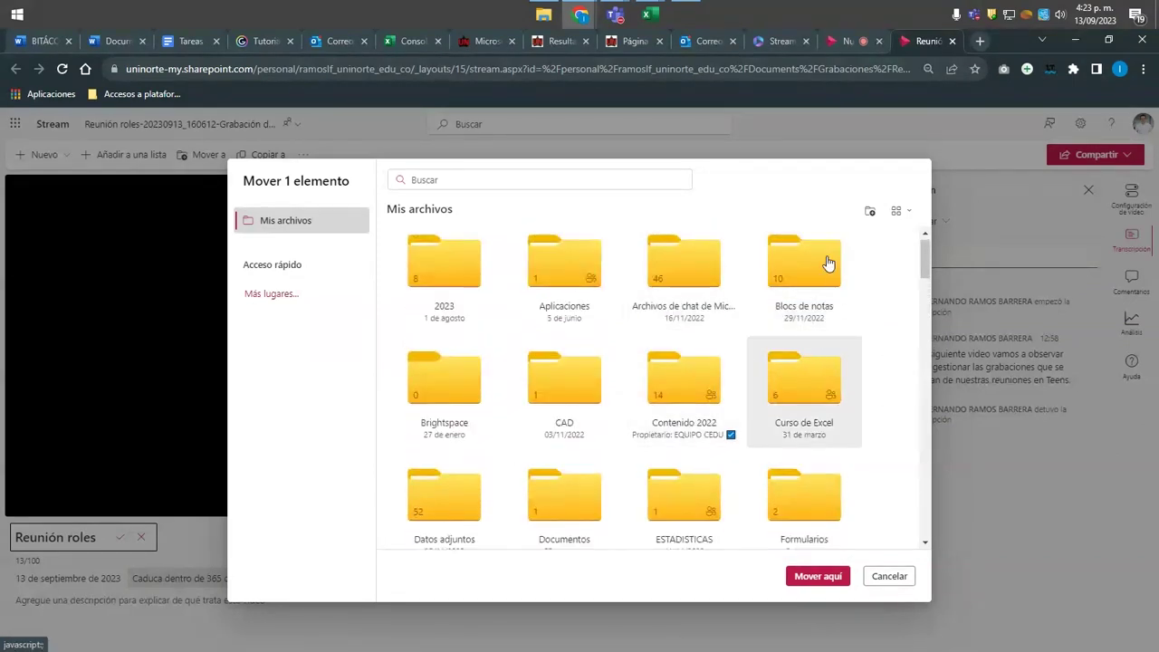